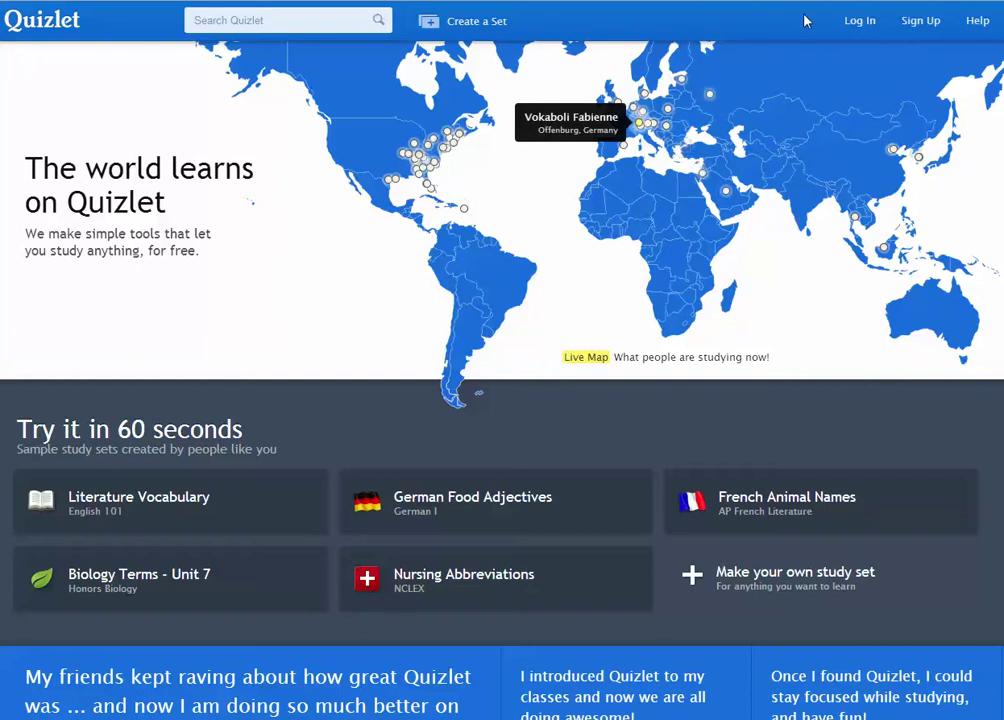
Step: Open the Quizlet account sign-up form from the home page
{"action": "left_click", "coordinate": [922, 21]}
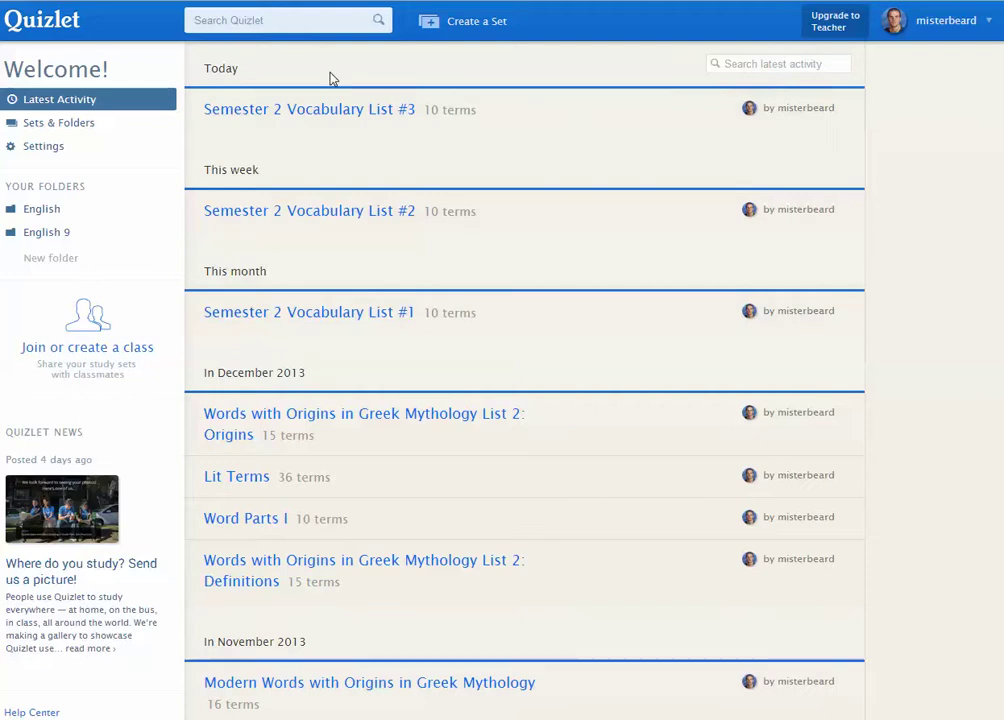
Step: Start a new study set titled Sample, with English as the language for both terms and definitions
{"action": "left_click", "coordinate": [493, 28]}
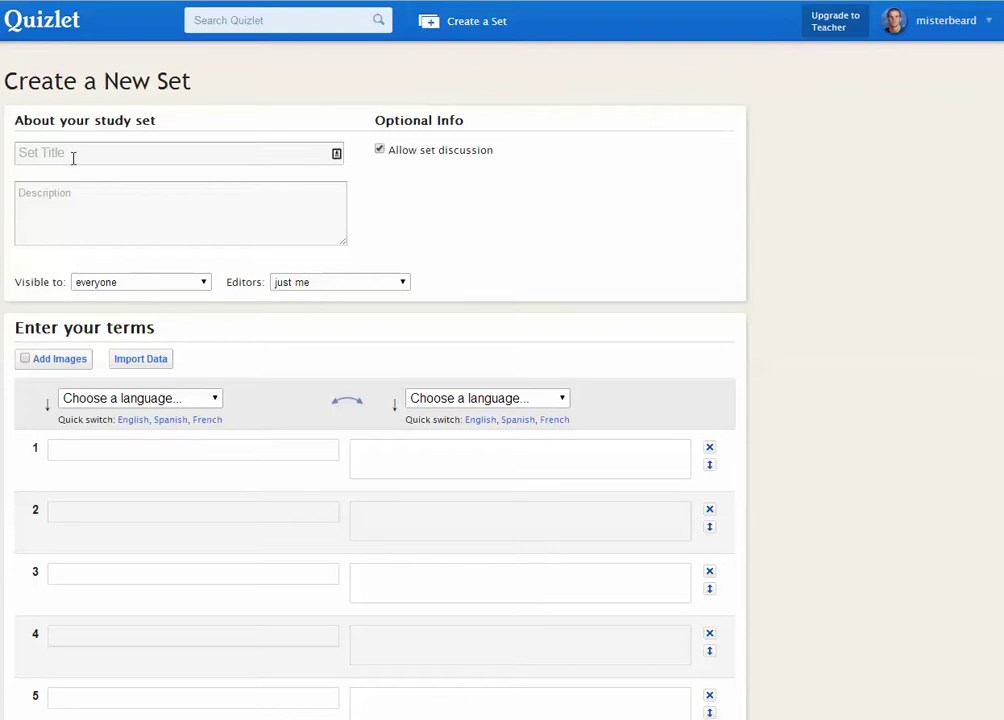
{"action": "type", "text": "Sample"}
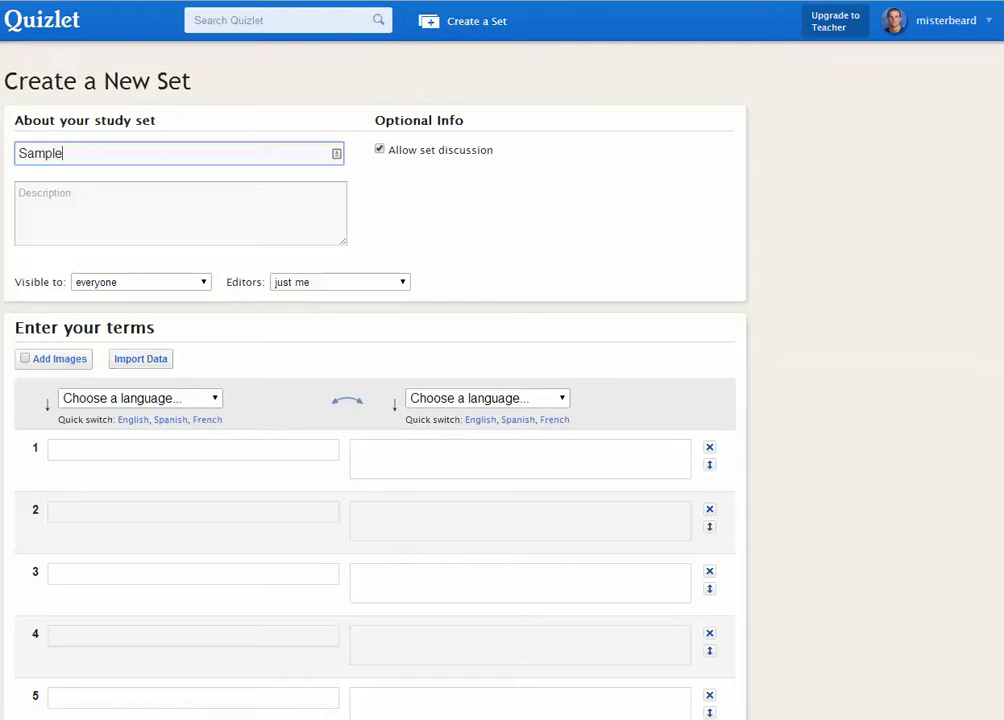
{"action": "left_click", "coordinate": [131, 421]}
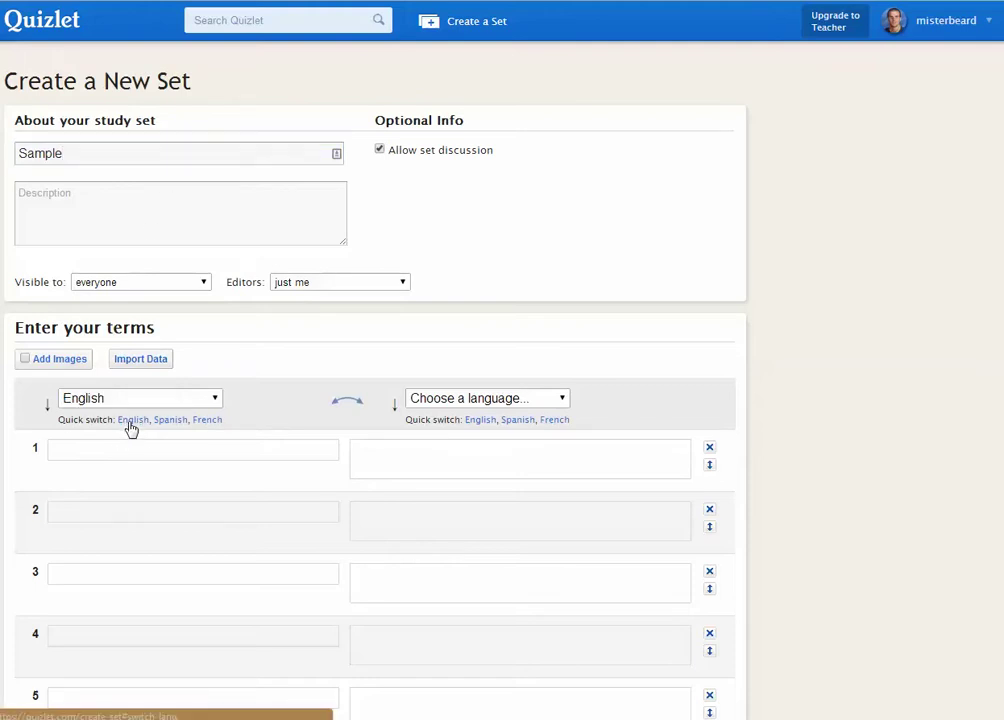
{"action": "left_click", "coordinate": [479, 421]}
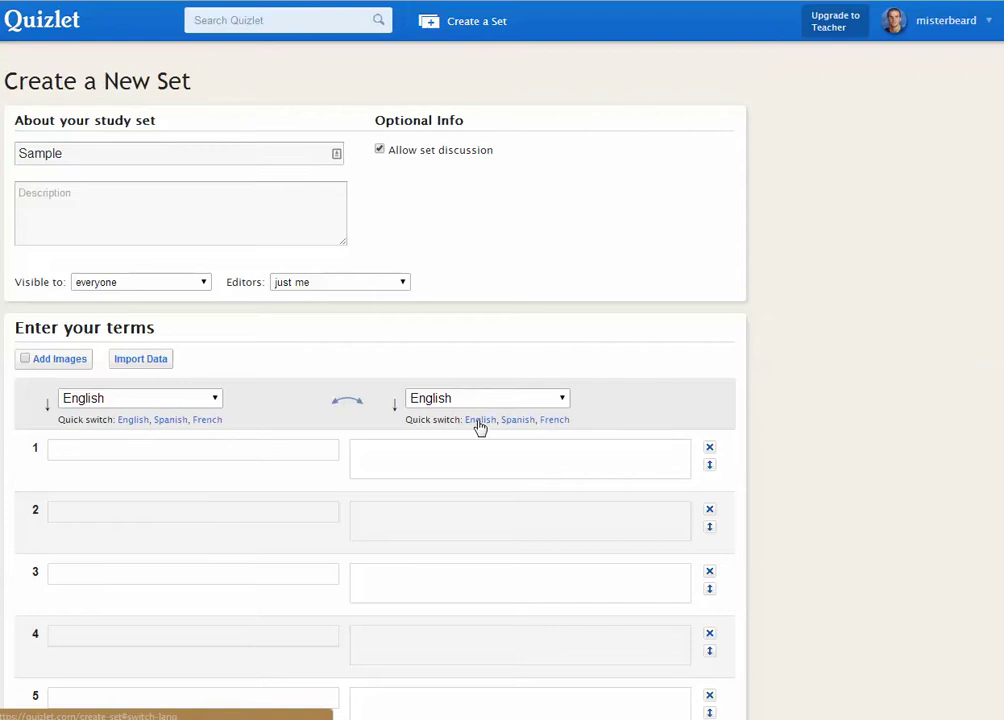
Step: Enter the first term as Protagonist with the definition "main character"
{"action": "left_click", "coordinate": [78, 451]}
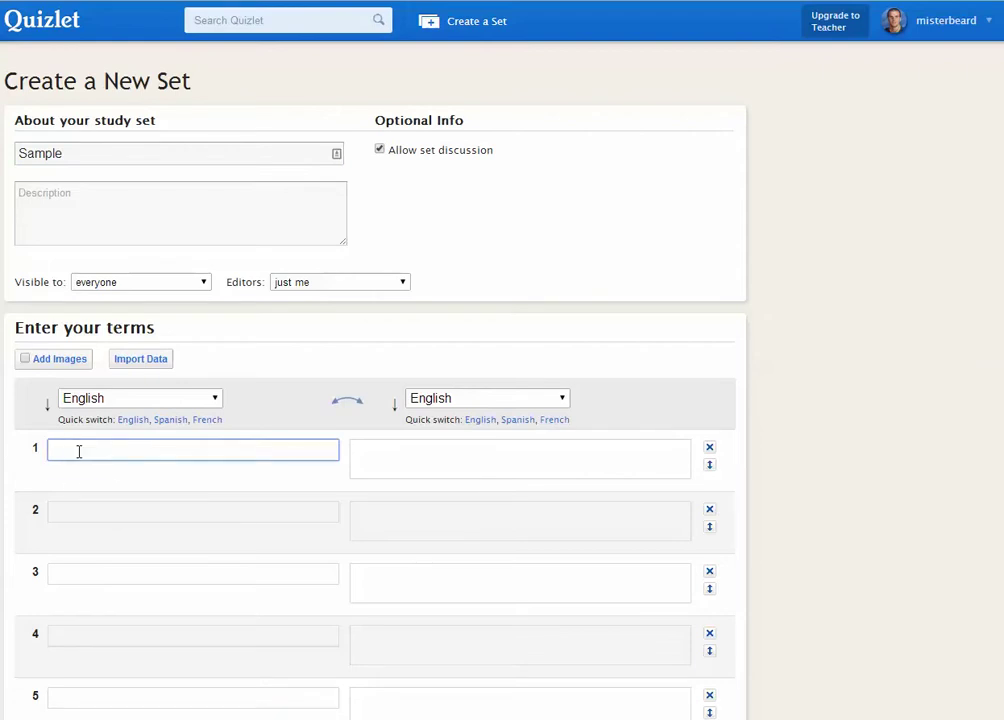
{"action": "type", "text": "Protagins"}
{"action": "key", "text": "BackSpace"}
{"action": "key", "text": "BackSpace"}
{"action": "type", "text": "onist"}
{"action": "key", "text": "Tab"}
{"action": "type", "text": "main charac"}
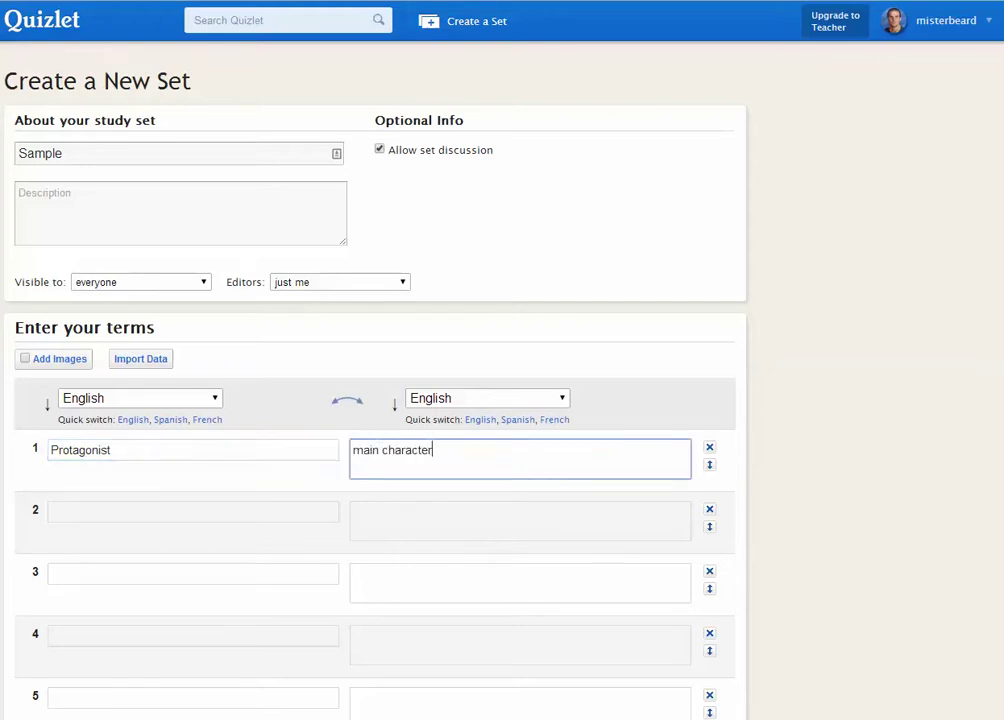
Step: Add Antagonist (character who opposes the main character) and Climax (turning point in the narrative; point where protagonist addresses main conflict), and create the set
{"action": "key", "text": "Tab"}
{"action": "type", "text": "Antagonist"}
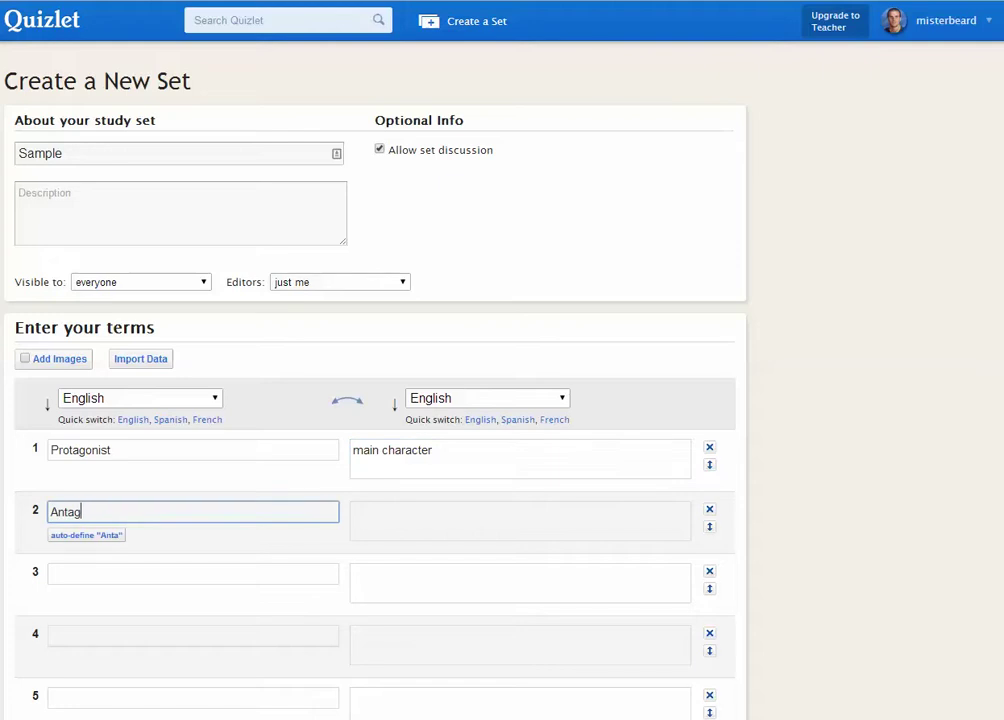
{"action": "key", "text": "Tab"}
{"action": "type", "text": "charac"}
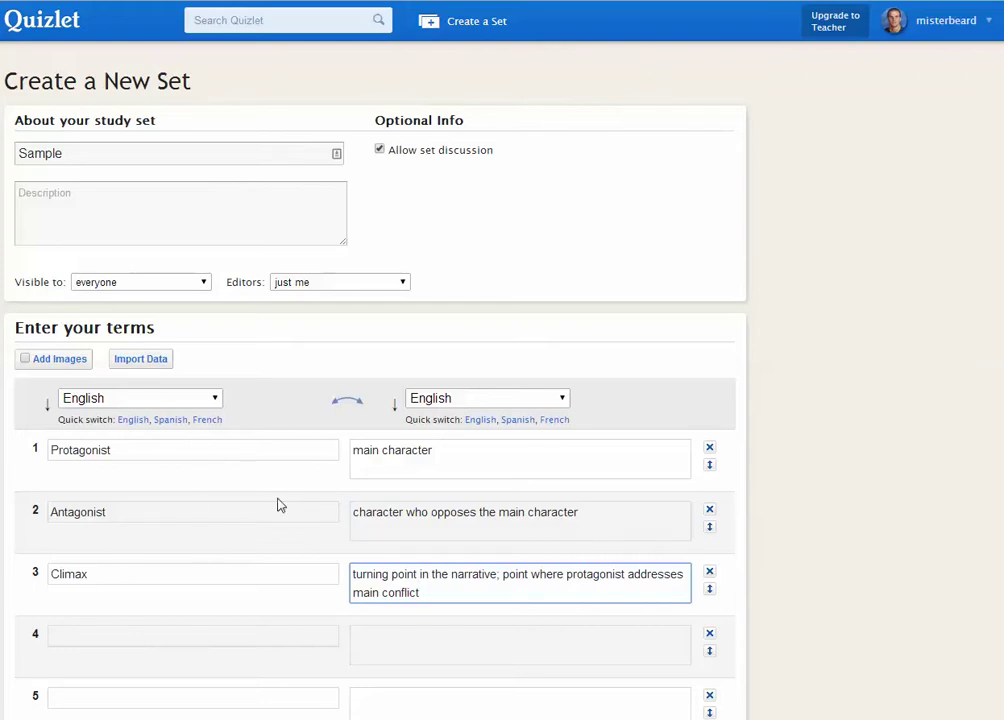
{"action": "scroll", "coordinate": [905, 352], "scroll_direction": "down", "scroll_amount": 3}
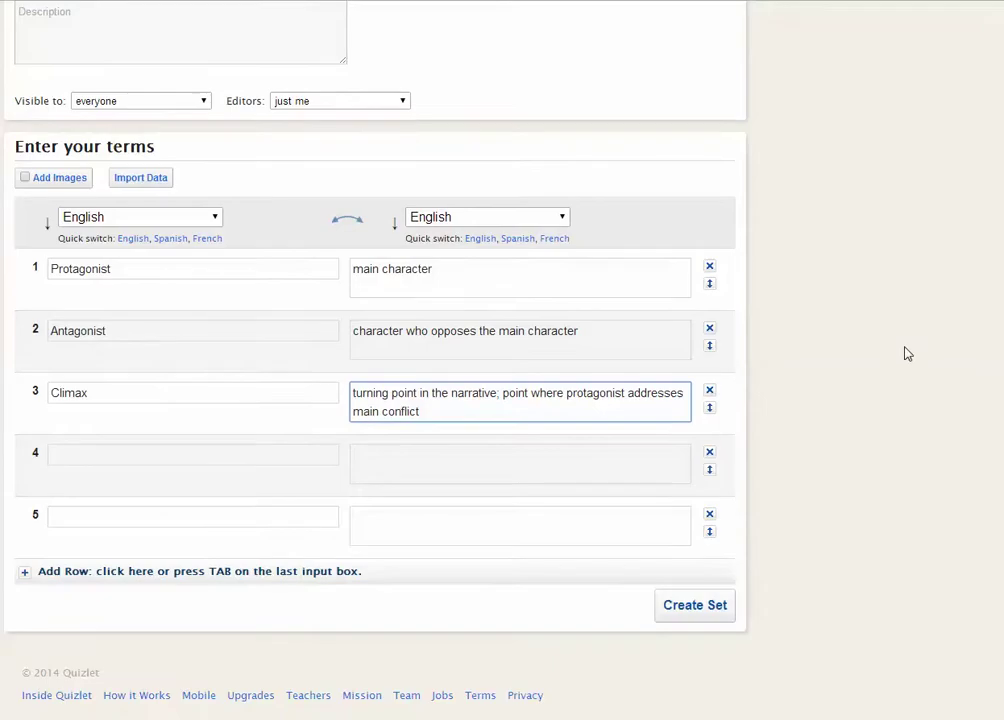
{"action": "left_click", "coordinate": [678, 612]}
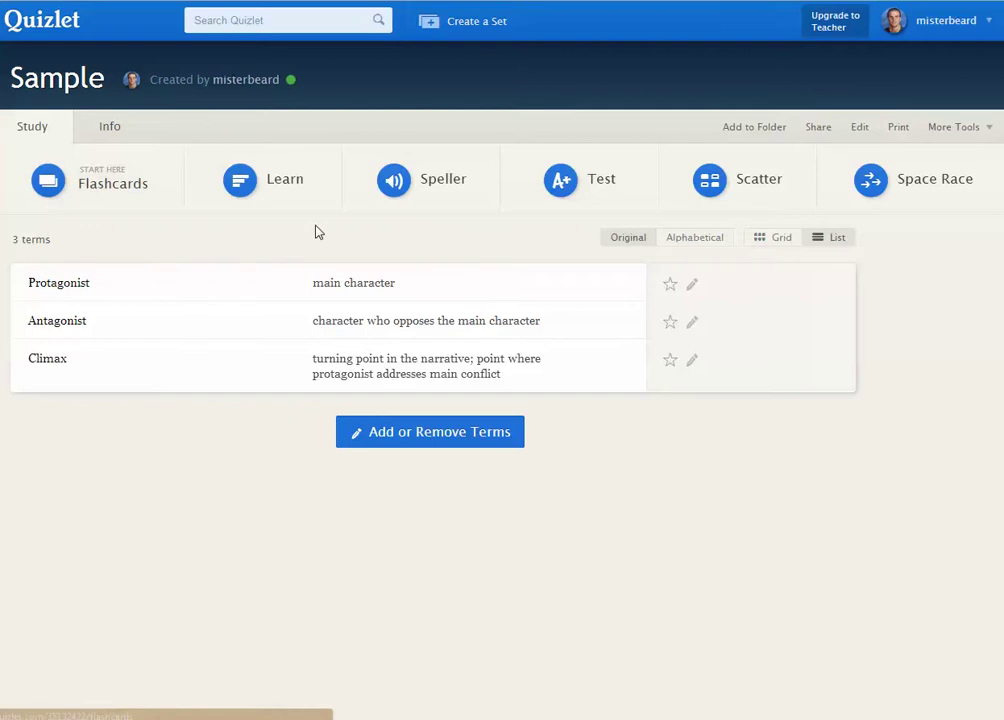
Step: View the test generated from the Sample set and return to the set's page
{"action": "left_click", "coordinate": [582, 190]}
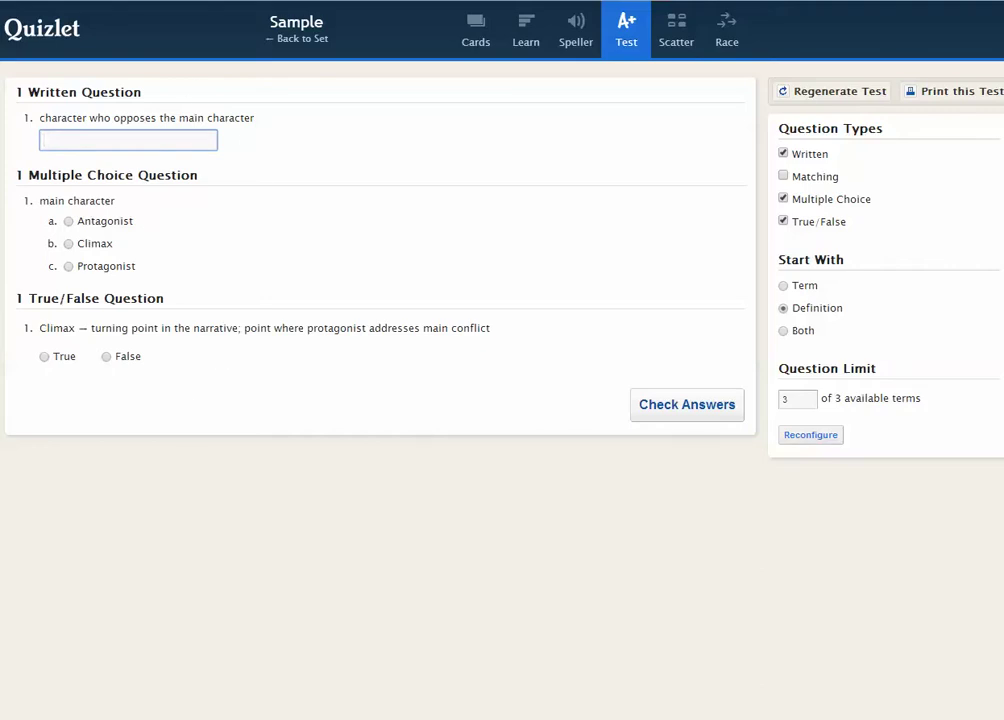
{"action": "left_click", "coordinate": [296, 38]}
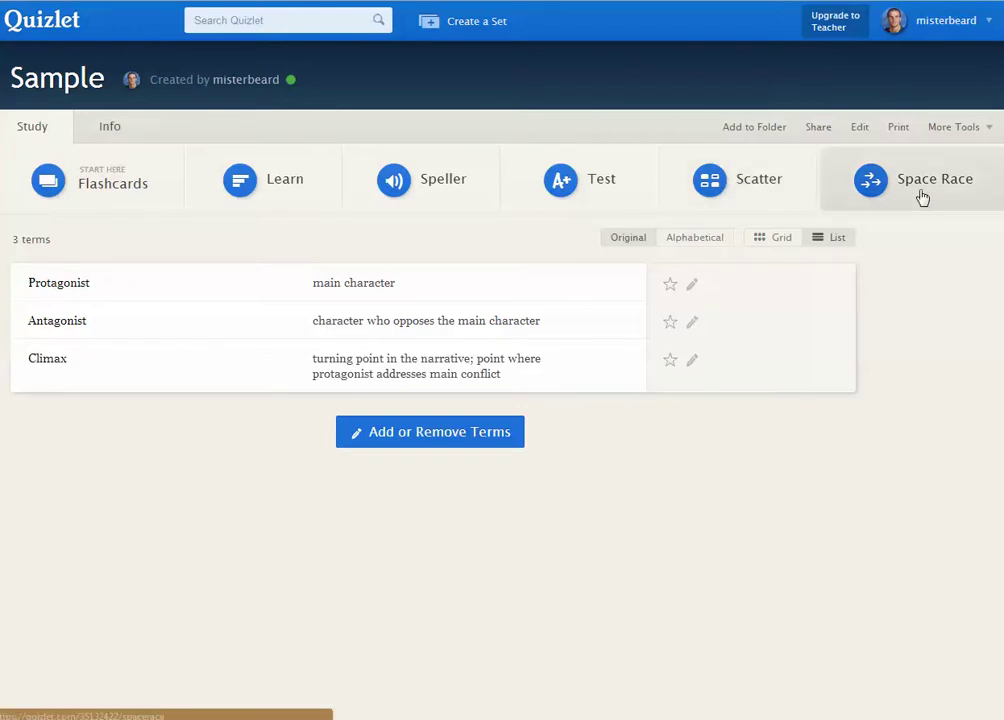
Step: Open the Sample set's flashcards, flip the Protagonist card and advance to the second card
{"action": "left_click", "coordinate": [119, 193]}
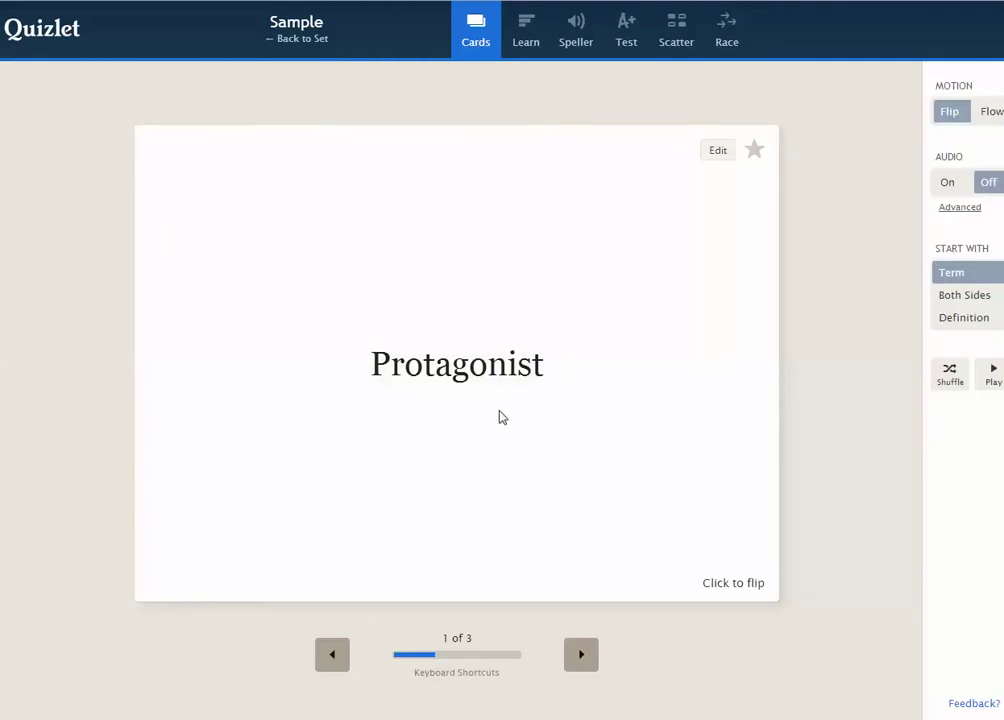
{"action": "left_click", "coordinate": [456, 463]}
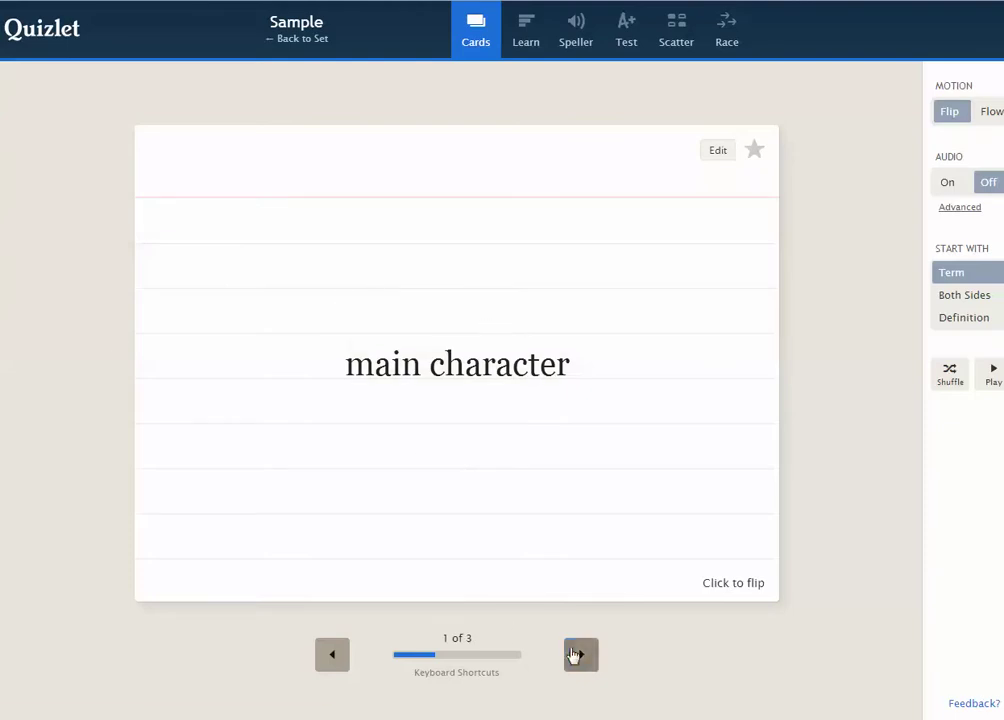
{"action": "left_click", "coordinate": [572, 654]}
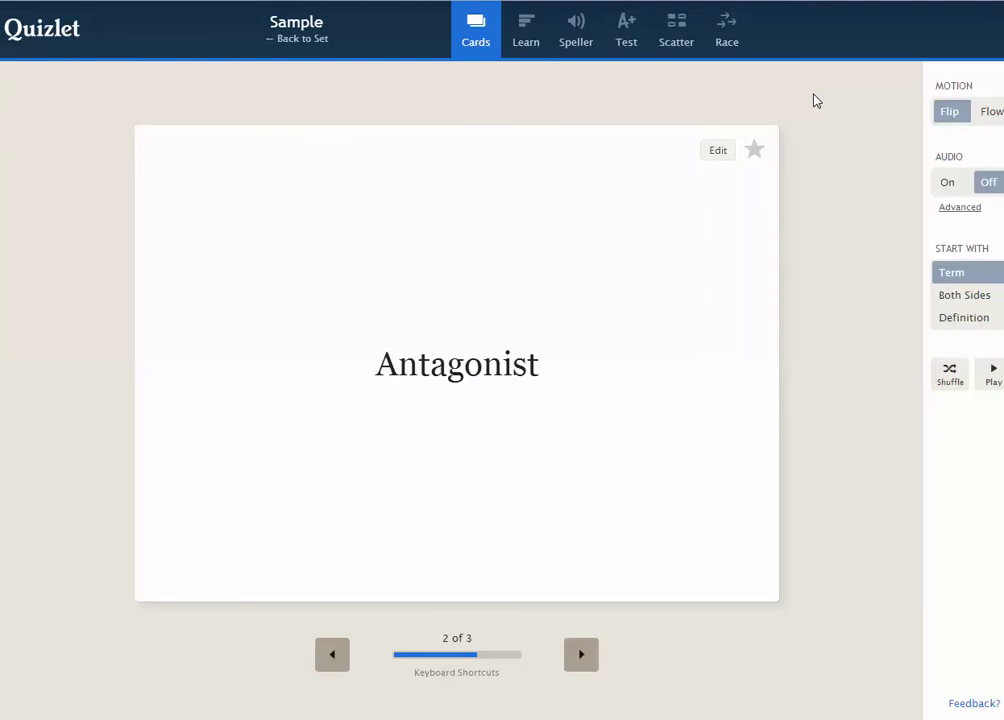
Step: Try the flashcards with audio on by flipping the Antagonist card, go back to the first card and turn audio off
{"action": "left_click", "coordinate": [947, 184]}
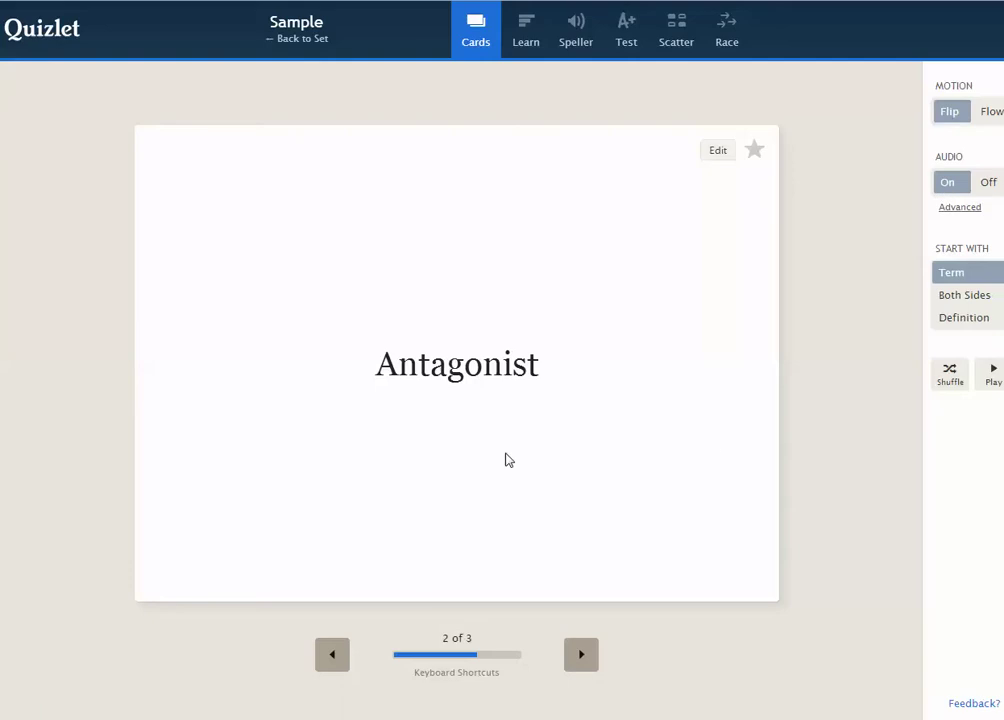
{"action": "left_click", "coordinate": [479, 478]}
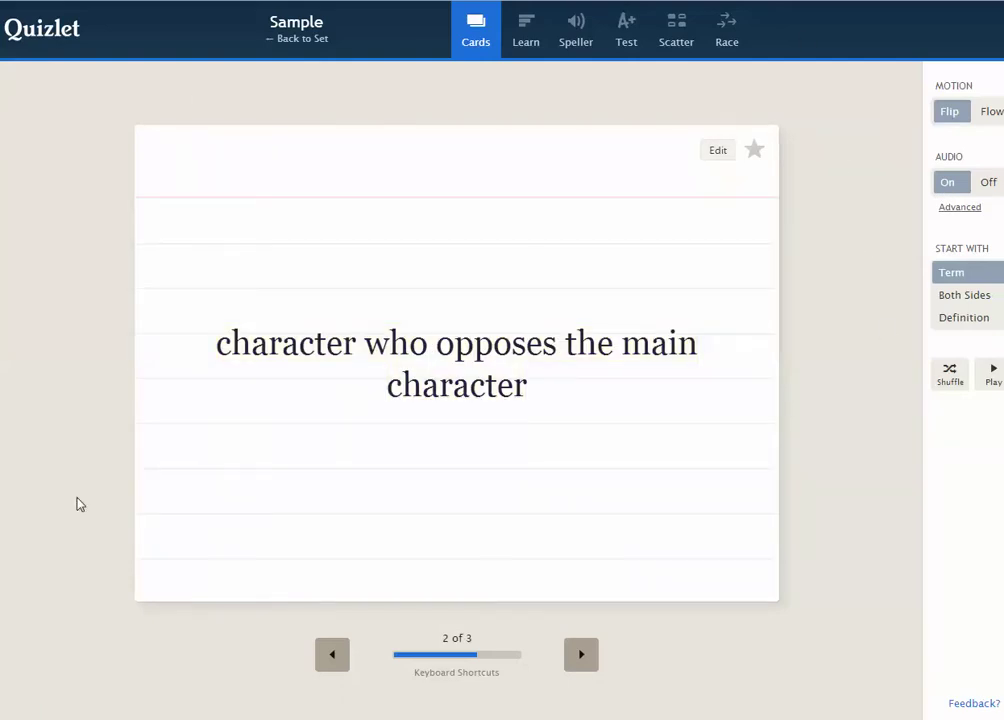
{"action": "left_click", "coordinate": [332, 654]}
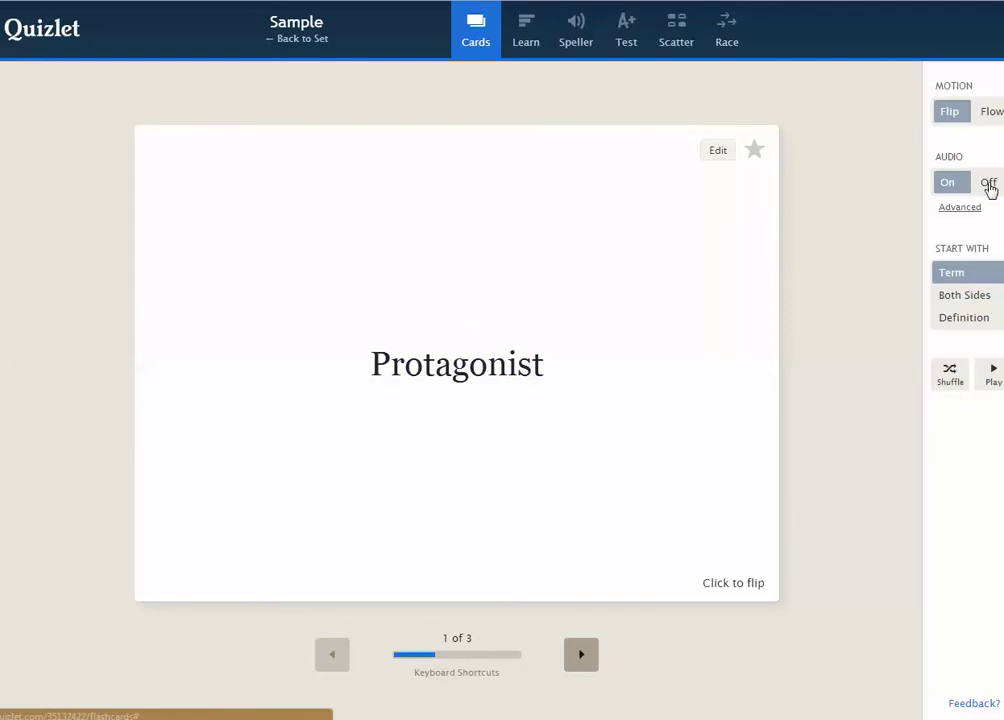
{"action": "left_click", "coordinate": [989, 185]}
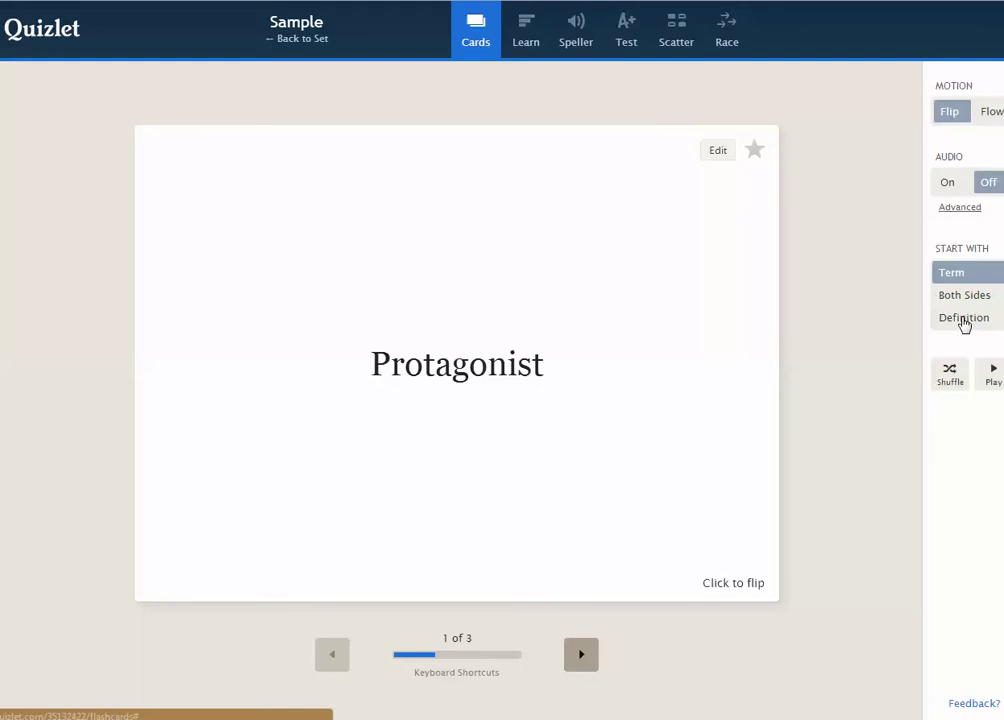
Step: Try starting the flashcards with Definition and with Both Sides, and return the setting to Term
{"action": "left_click", "coordinate": [963, 318]}
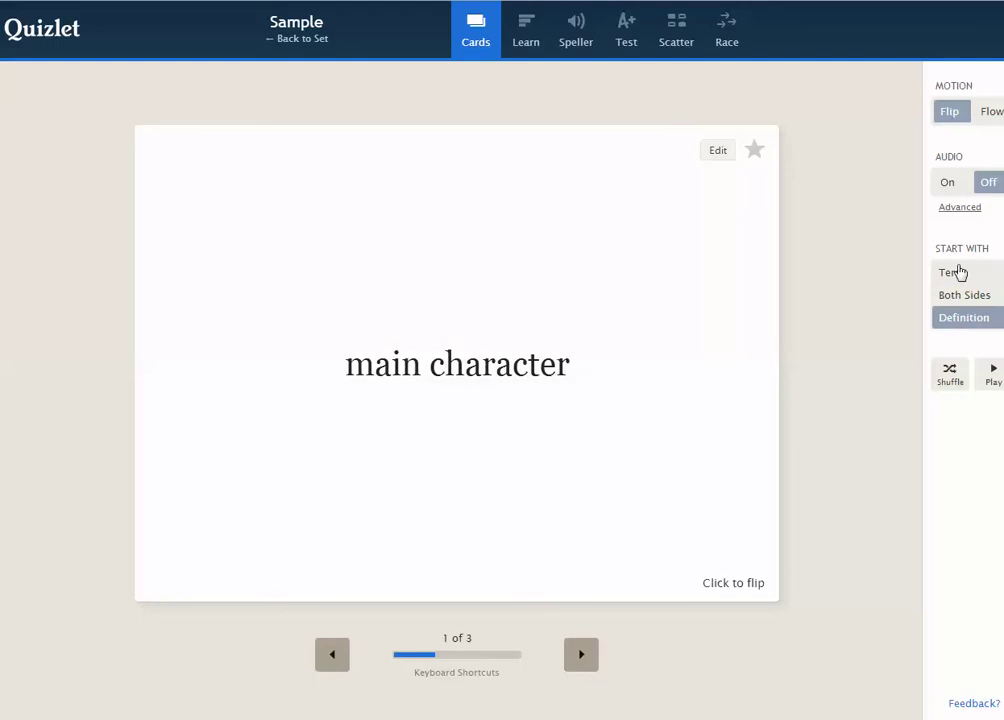
{"action": "left_click", "coordinate": [960, 298]}
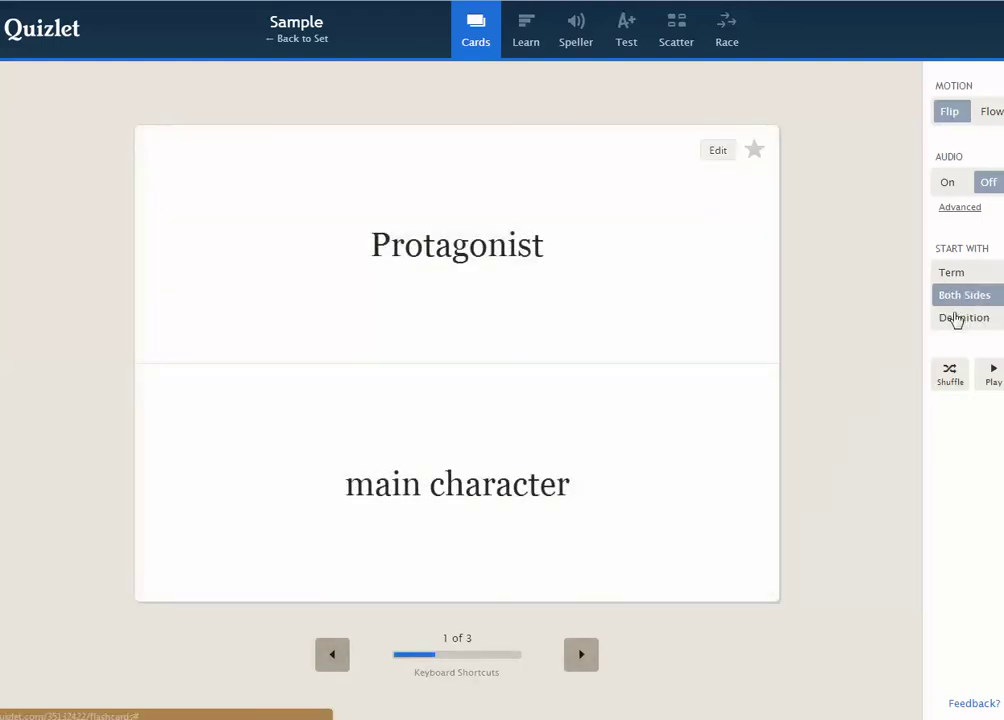
{"action": "left_click", "coordinate": [955, 274]}
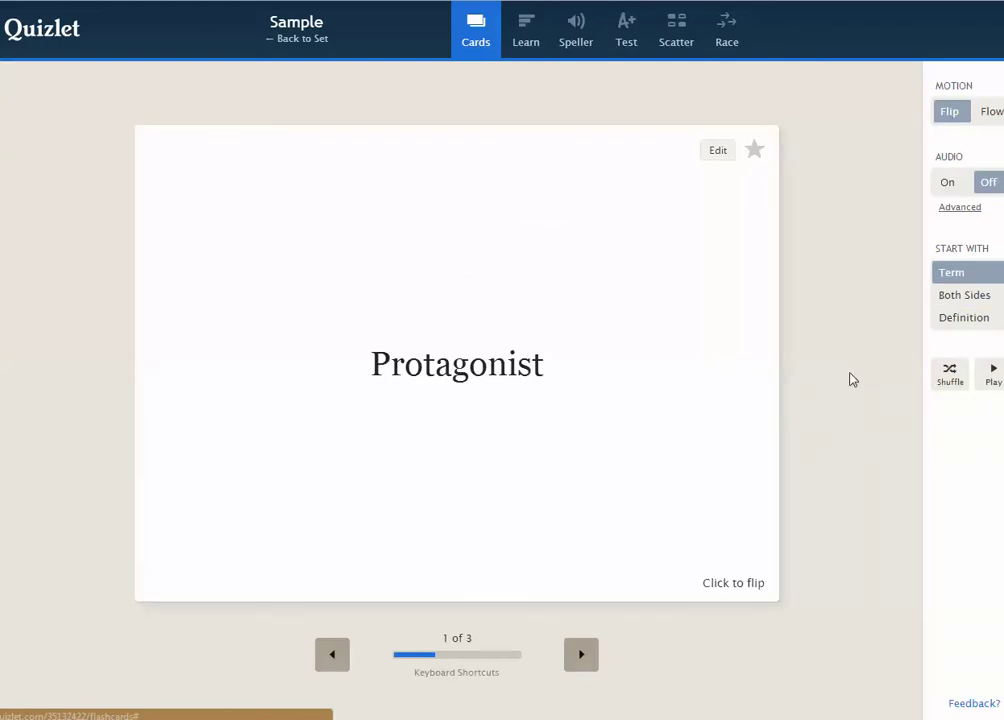
Step: Try out the shuffle option on the Sample flashcards
{"action": "left_click", "coordinate": [950, 378]}
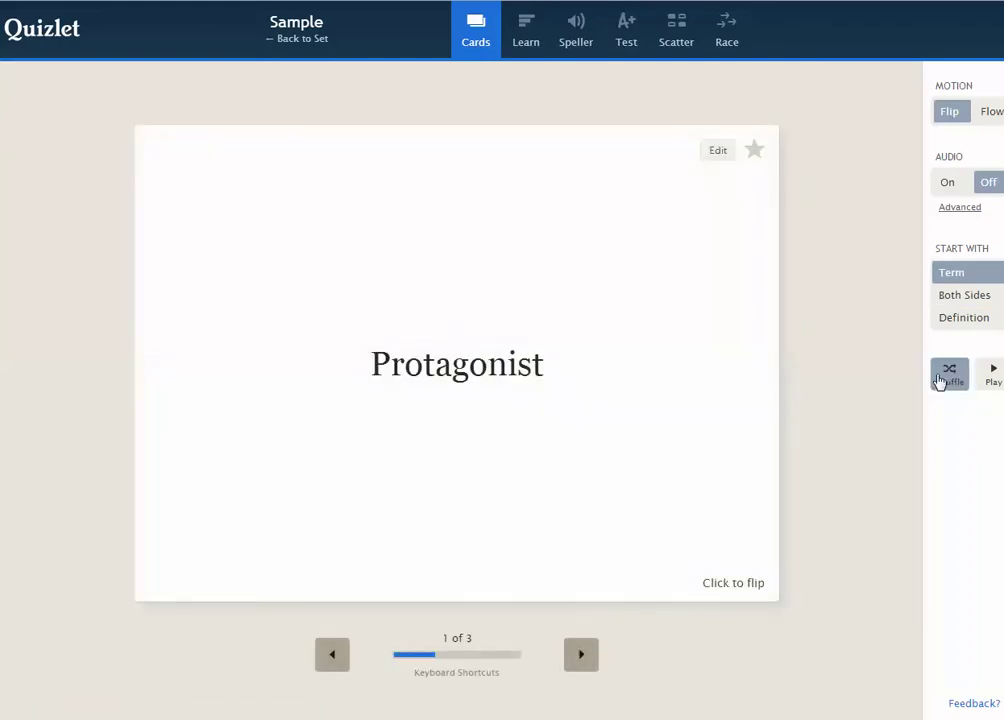
{"action": "left_click", "coordinate": [940, 380]}
{"action": "left_click", "coordinate": [948, 381]}
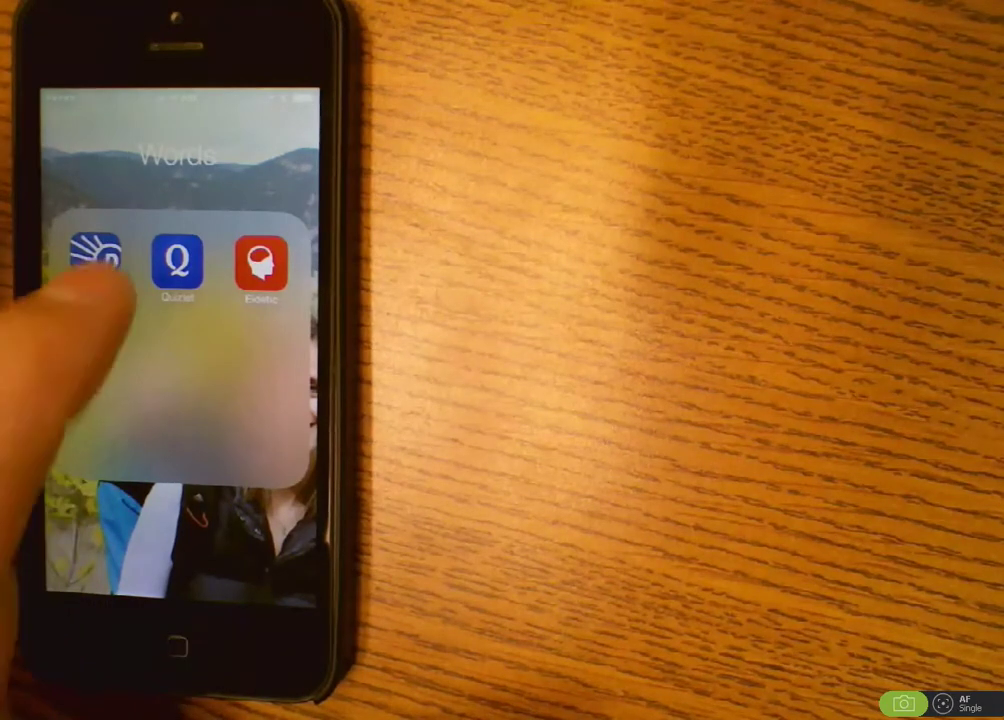
Step: Switch to the Quizlet phone app, look through the latest activity and open the most recently studied Sample set
{"action": "left_click", "coordinate": [177, 262]}
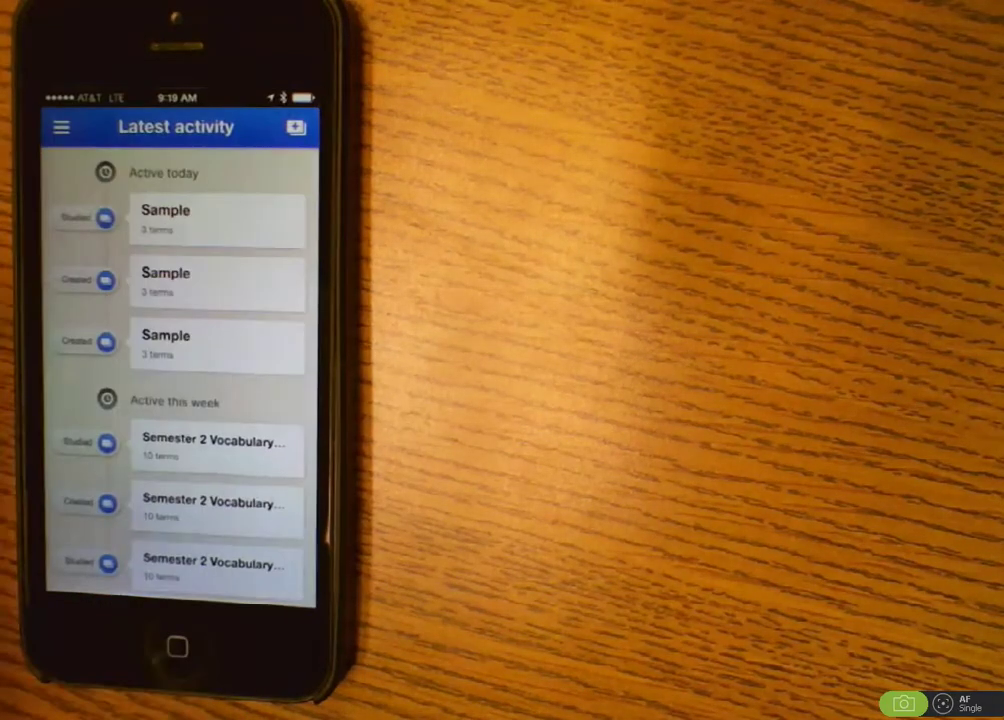
{"action": "scroll", "coordinate": [180, 420], "scroll_direction": "down", "scroll_amount": 5}
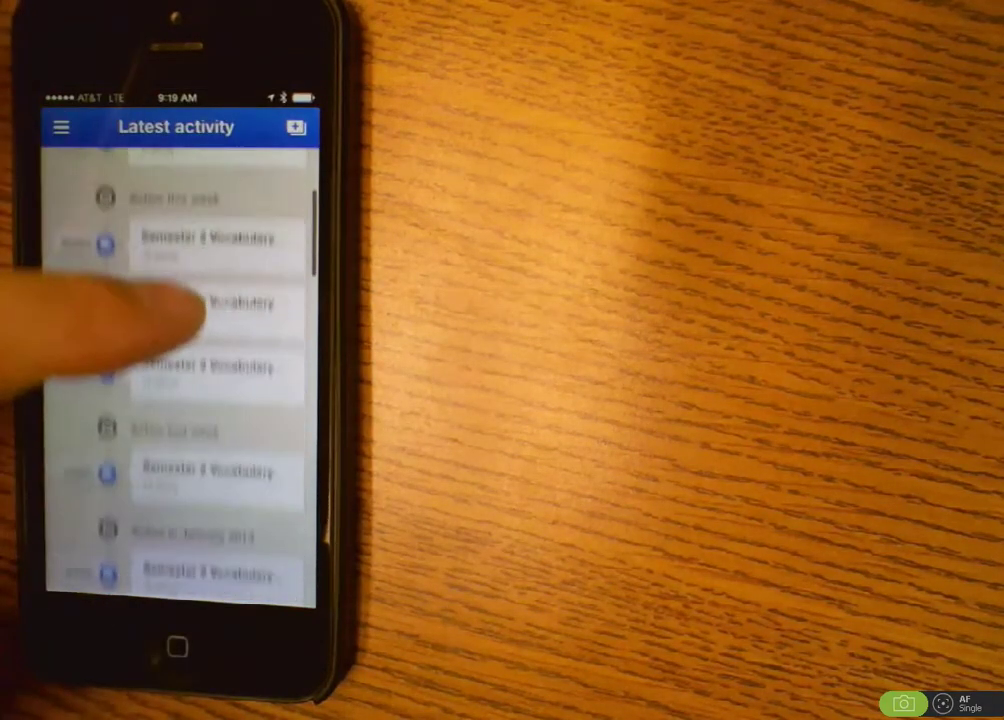
{"action": "scroll", "coordinate": [180, 290], "scroll_direction": "down", "scroll_amount": 2}
{"action": "scroll", "coordinate": [160, 280], "scroll_direction": "up", "scroll_amount": 1}
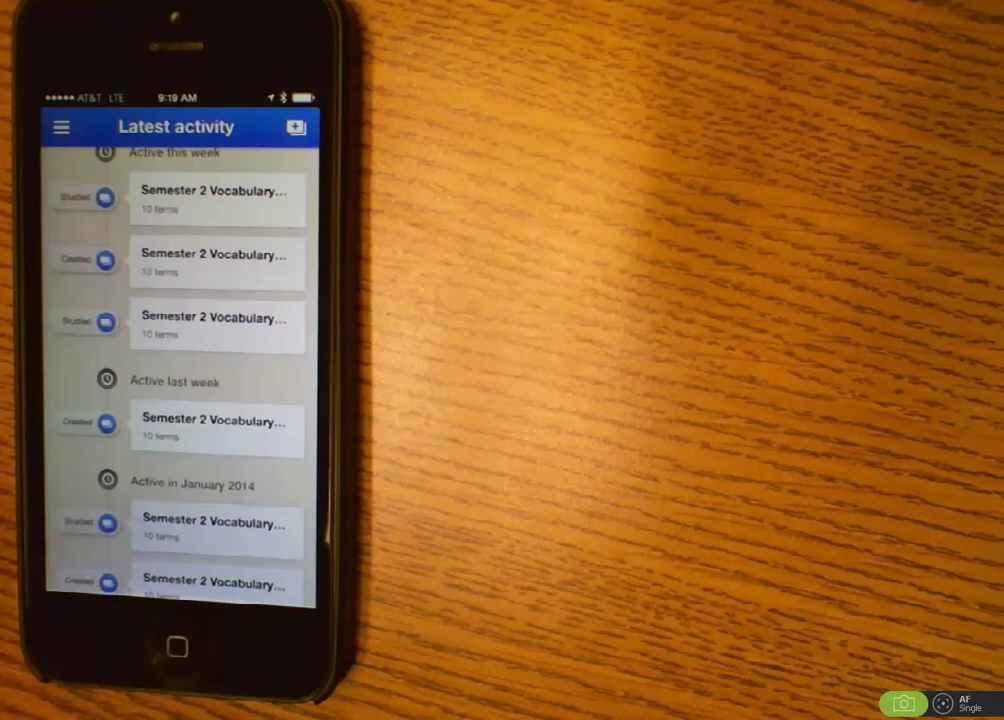
{"action": "scroll", "coordinate": [180, 420], "scroll_direction": "down", "scroll_amount": 5}
{"action": "scroll", "coordinate": [150, 420], "scroll_direction": "up", "scroll_amount": 10}
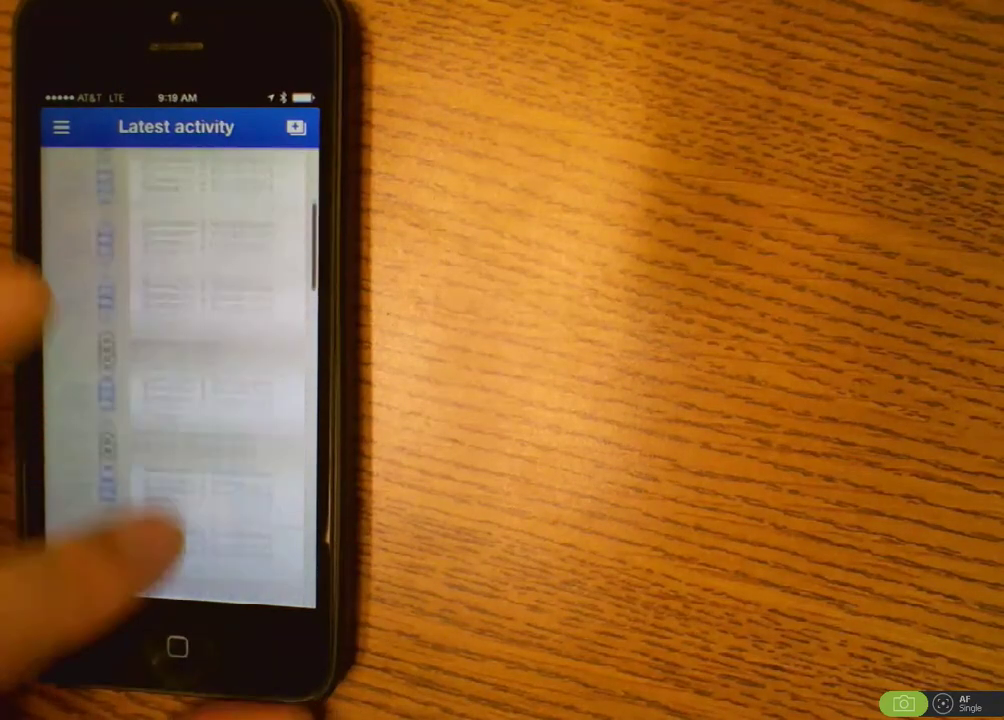
{"action": "left_click", "coordinate": [165, 220]}
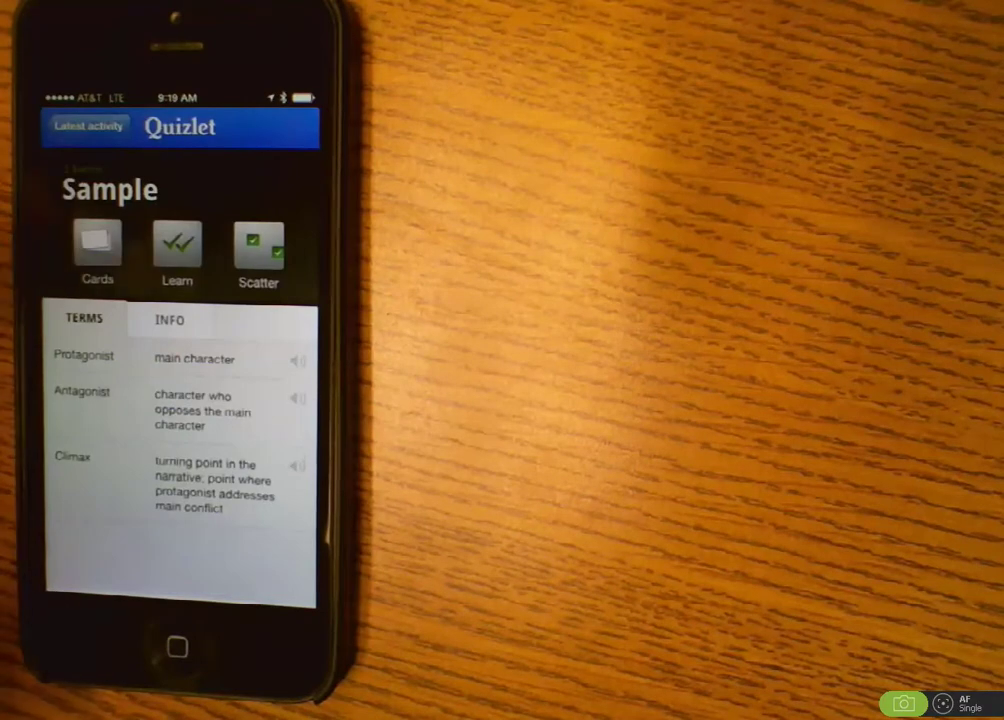
Step: Study the Sample set's cards in the phone app with audio on, flipping the Protagonist and Antagonist cards both ways
{"action": "left_click", "coordinate": [97, 242]}
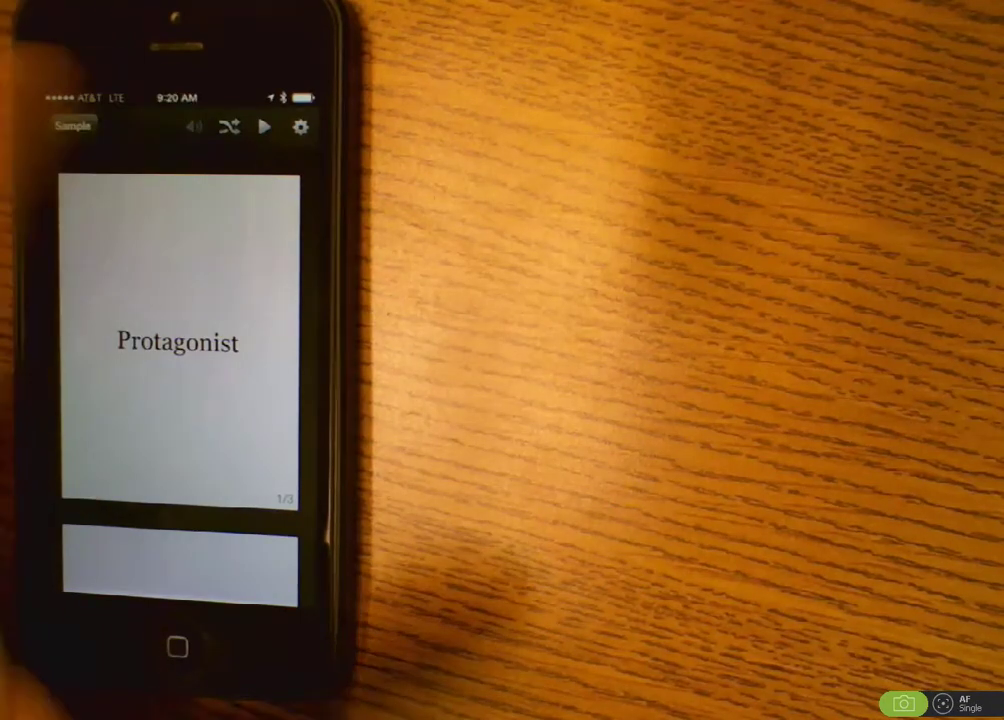
{"action": "left_click", "coordinate": [193, 127]}
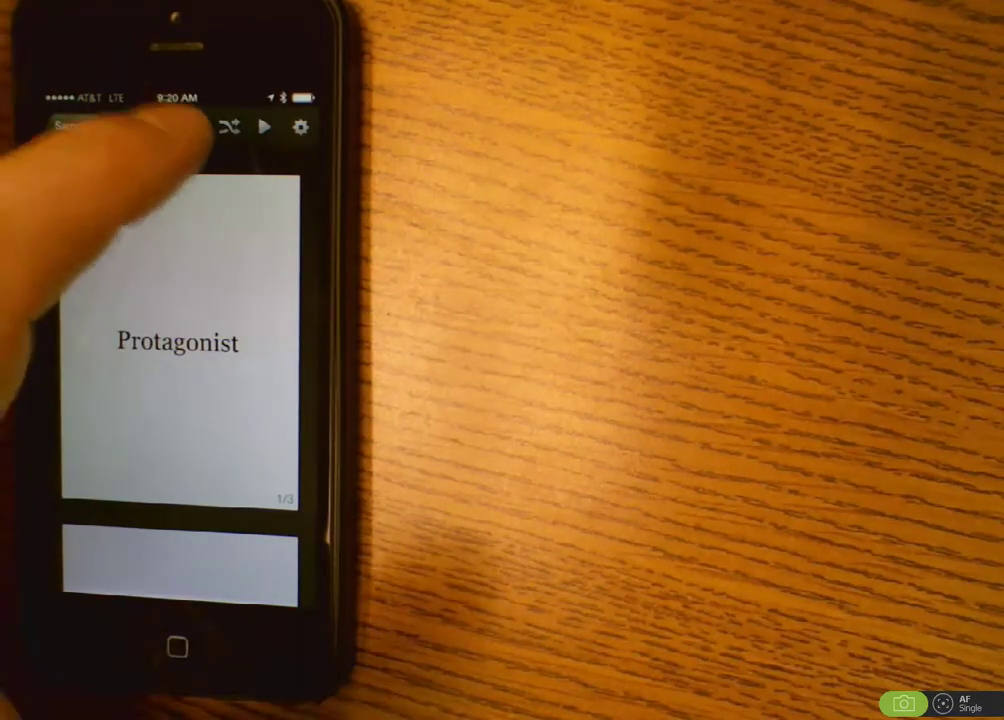
{"action": "left_click", "coordinate": [175, 430]}
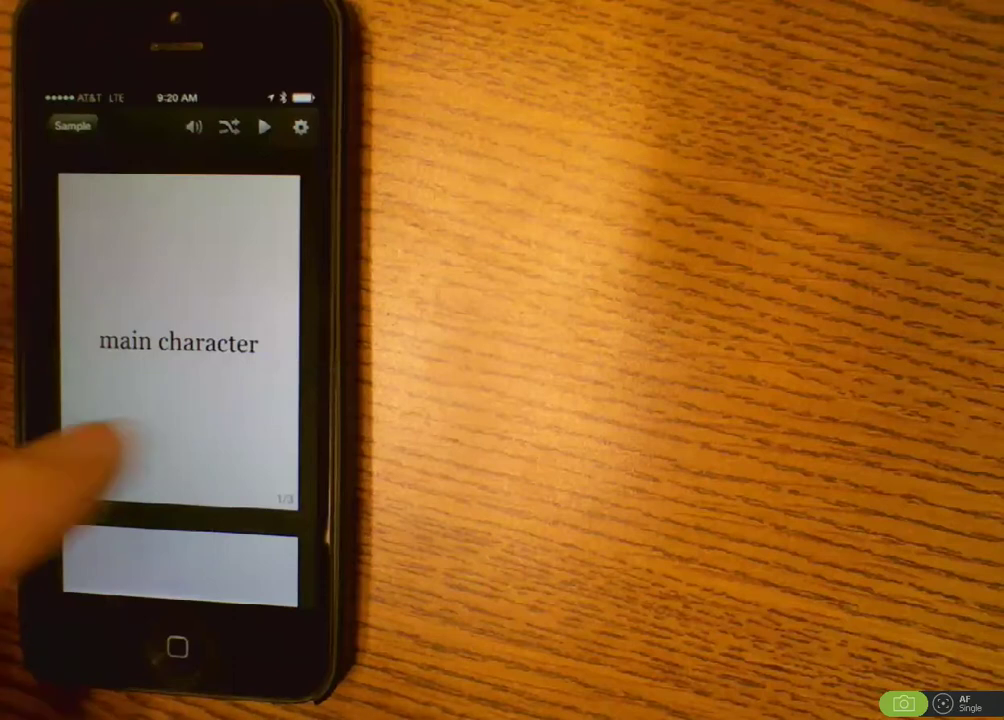
{"action": "left_click", "coordinate": [101, 448]}
{"action": "left_click_drag", "start_coordinate": [134, 527], "coordinate": [130, 265]}
{"action": "left_click", "coordinate": [85, 420]}
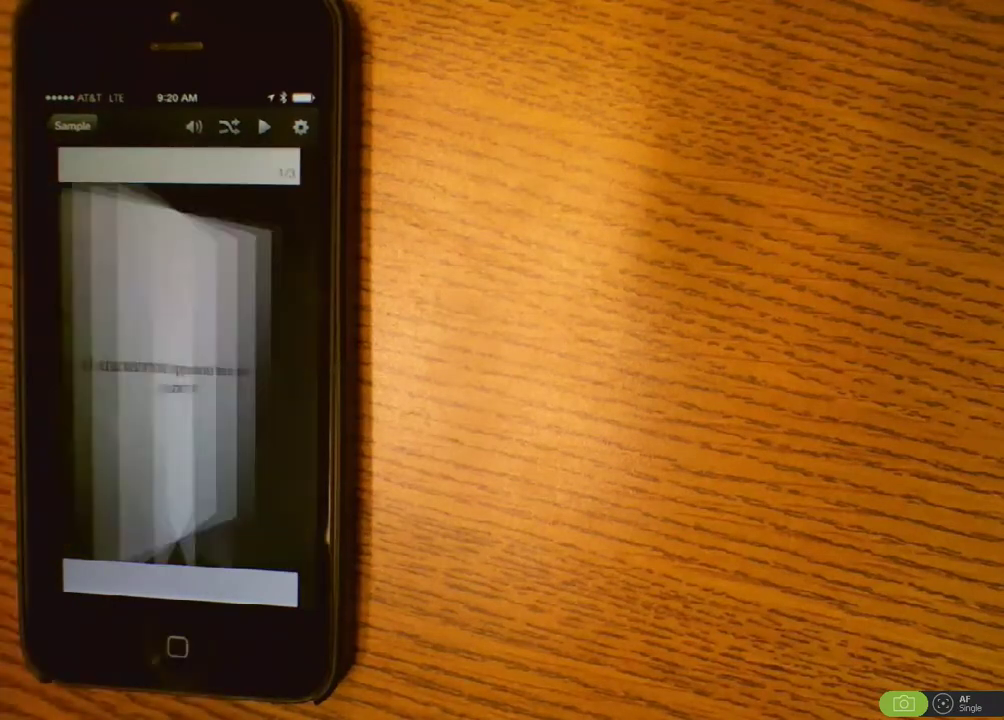
{"action": "left_click", "coordinate": [100, 440]}
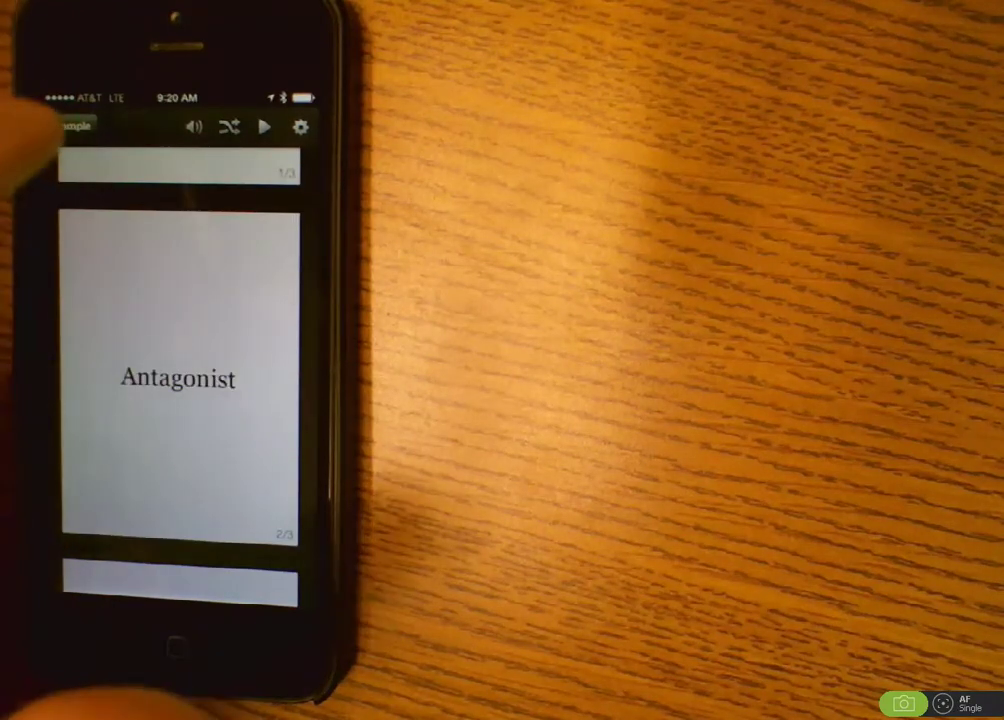
Step: Leave the Sample set for the latest activity list and start creating a new set in the phone app
{"action": "left_click", "coordinate": [70, 126]}
{"action": "left_click", "coordinate": [88, 126]}
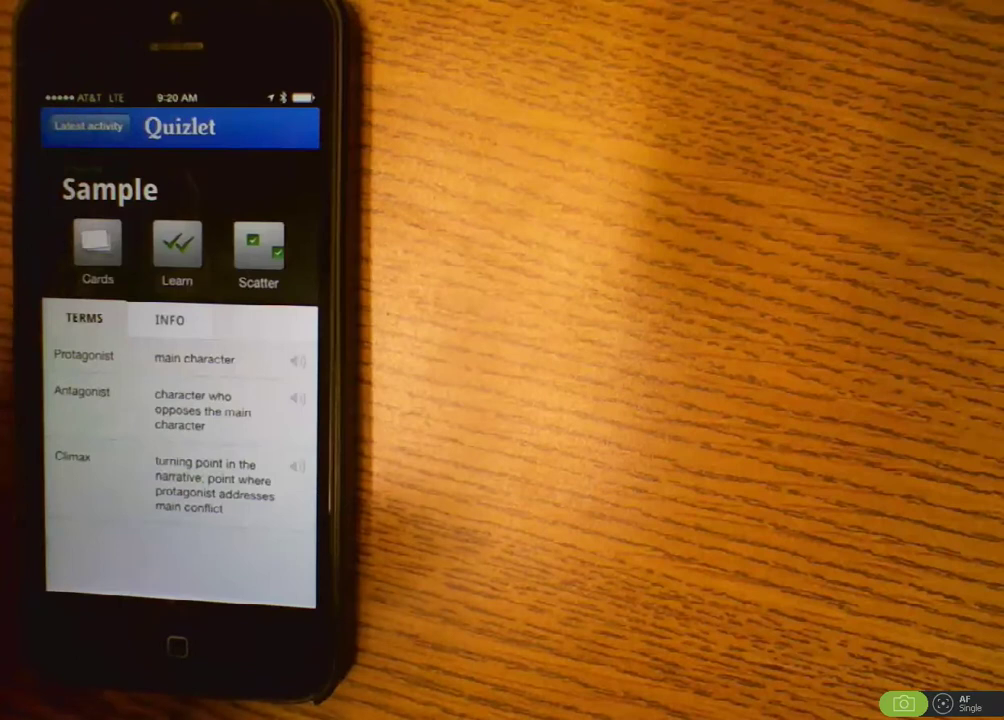
{"action": "left_click", "coordinate": [295, 127]}
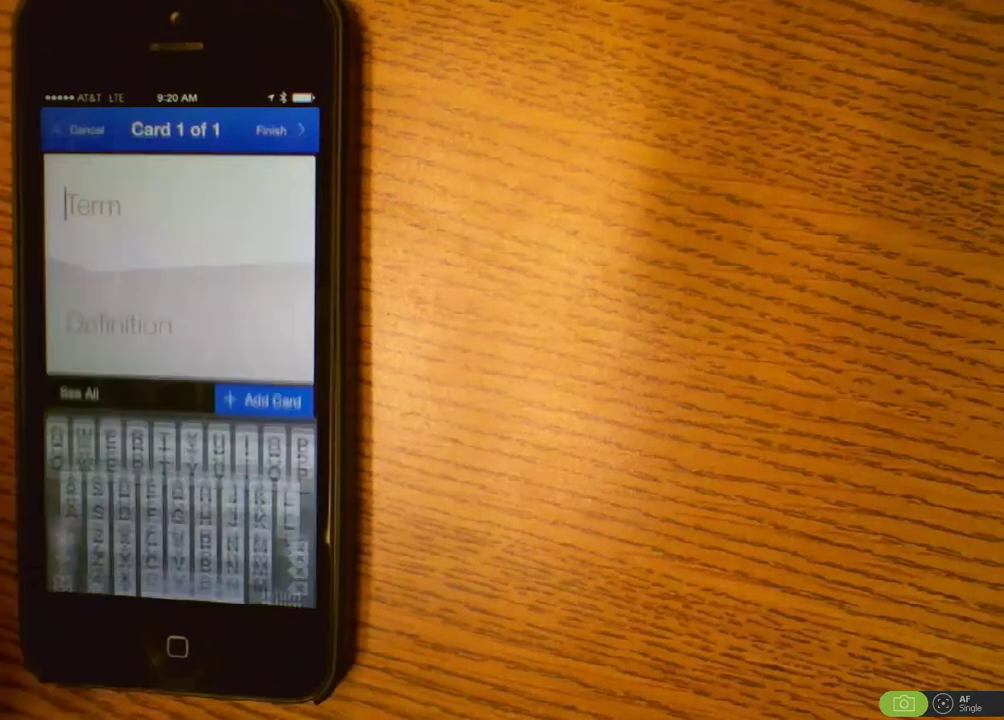